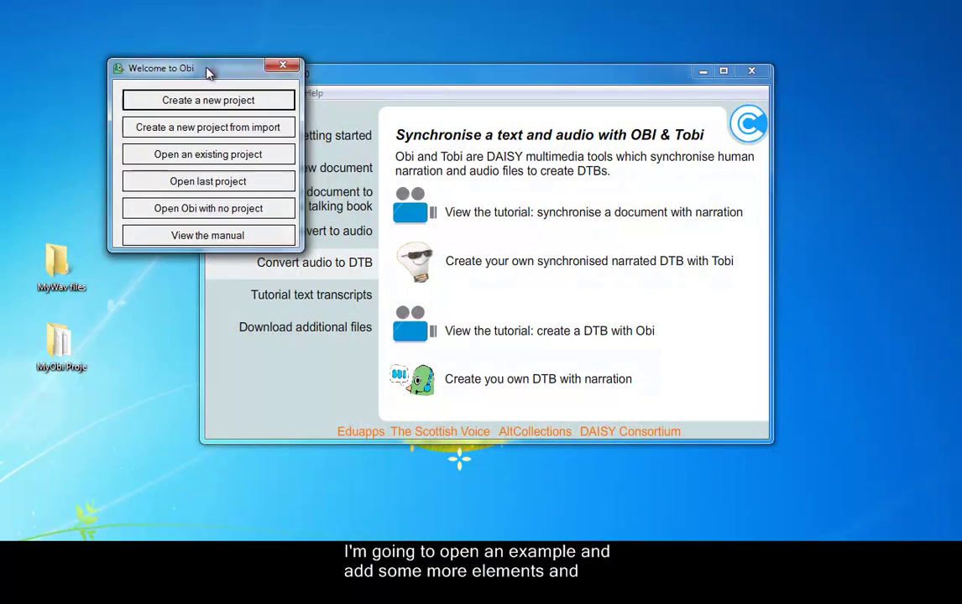
# Open the last project from the welcome choices and place its window fully in view
pyautogui.moveTo(208, 71); pyautogui.dragTo(199, 59)
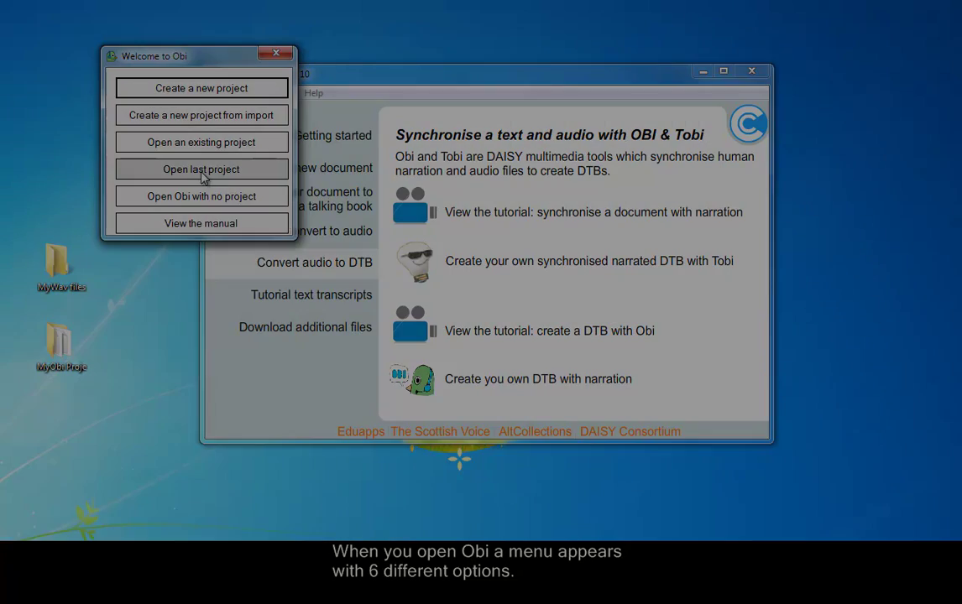
pyautogui.click(201, 170)
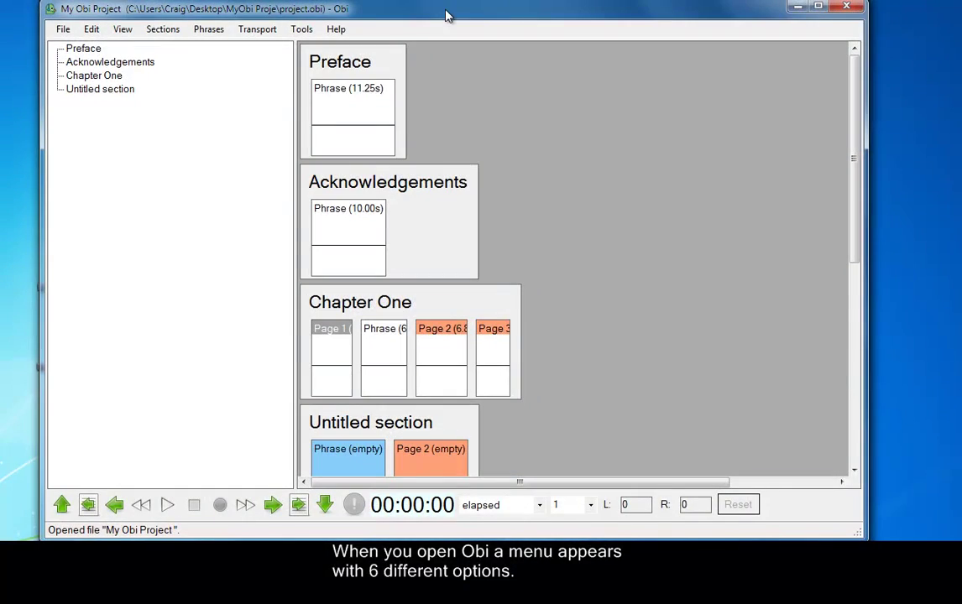
pyautogui.moveTo(446, 4); pyautogui.dragTo(472, 32)
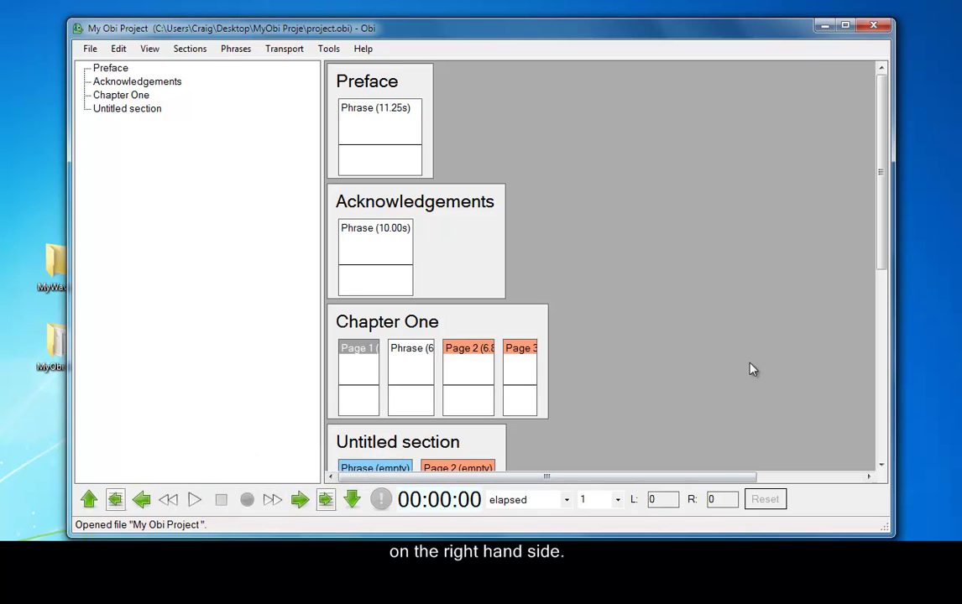
# Examine the untitled section and each phrase and page block in Chapter One
pyautogui.moveTo(881, 218); pyautogui.dragTo(880, 413)
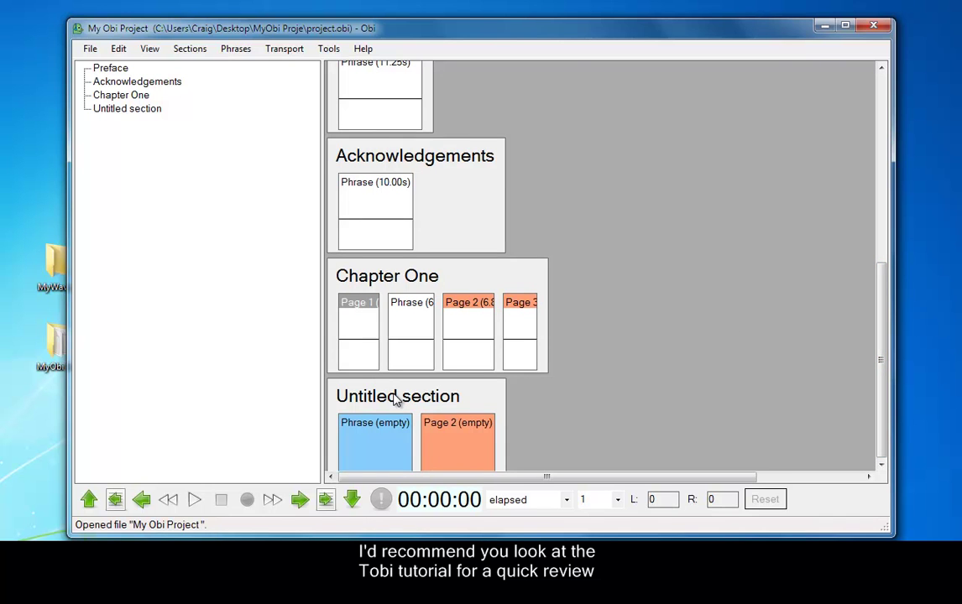
pyautogui.click(473, 398)
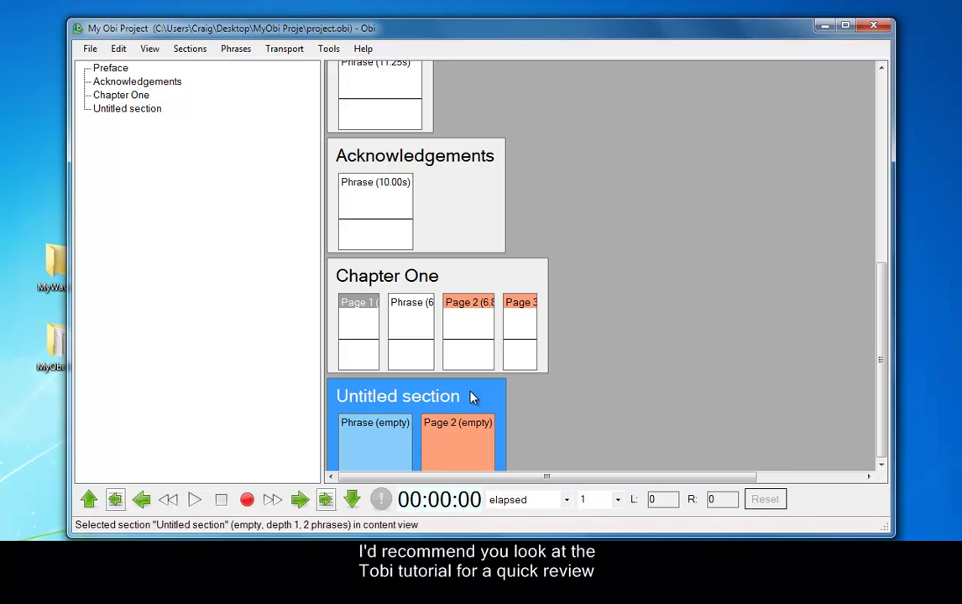
pyautogui.click(383, 285)
pyautogui.click(362, 315)
pyautogui.click(400, 314)
pyautogui.click(450, 315)
pyautogui.click(511, 315)
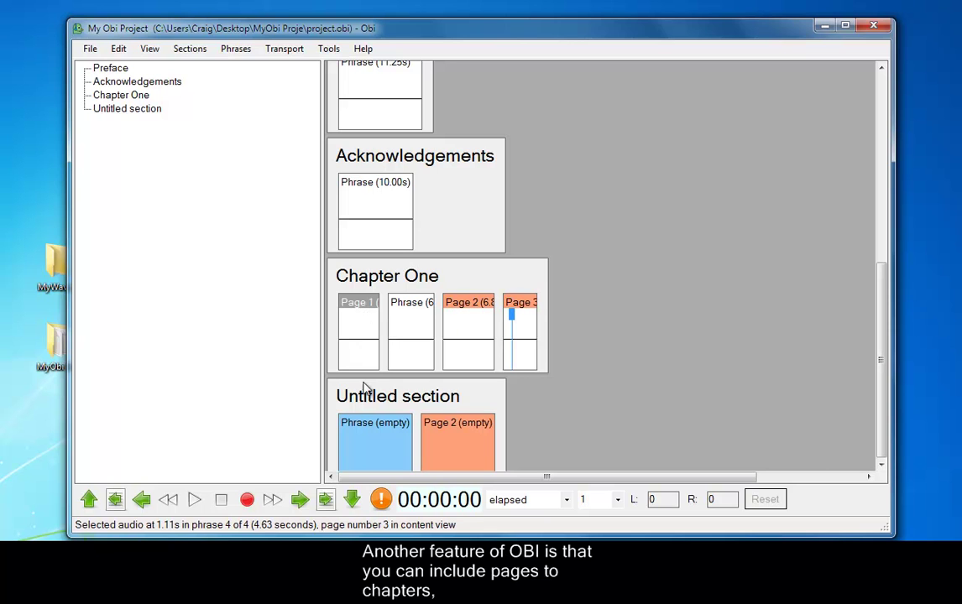
# Change the title of the untitled section to "Chapter Two" in its section properties
pyautogui.click(365, 403)
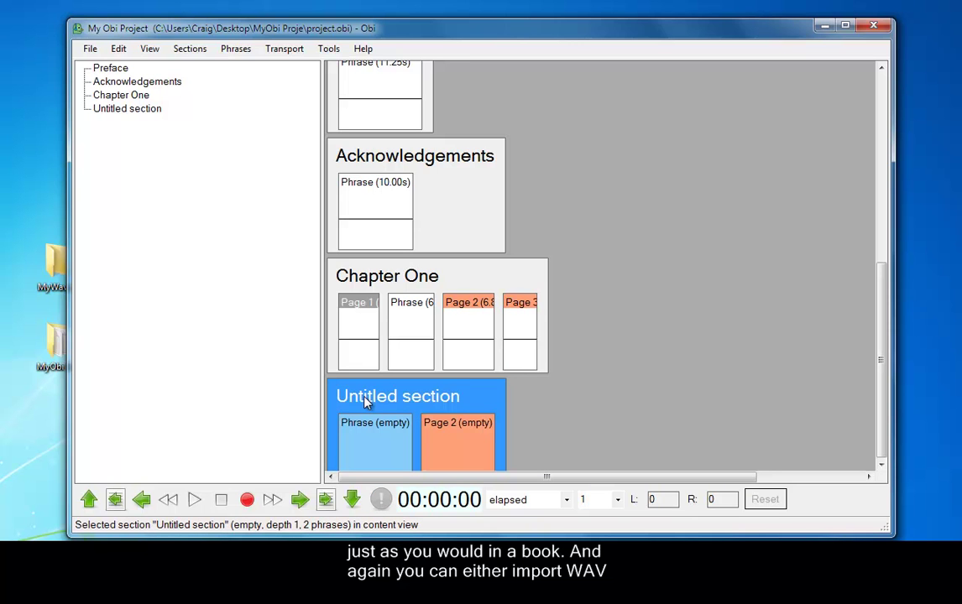
pyautogui.rightClick(365, 401)
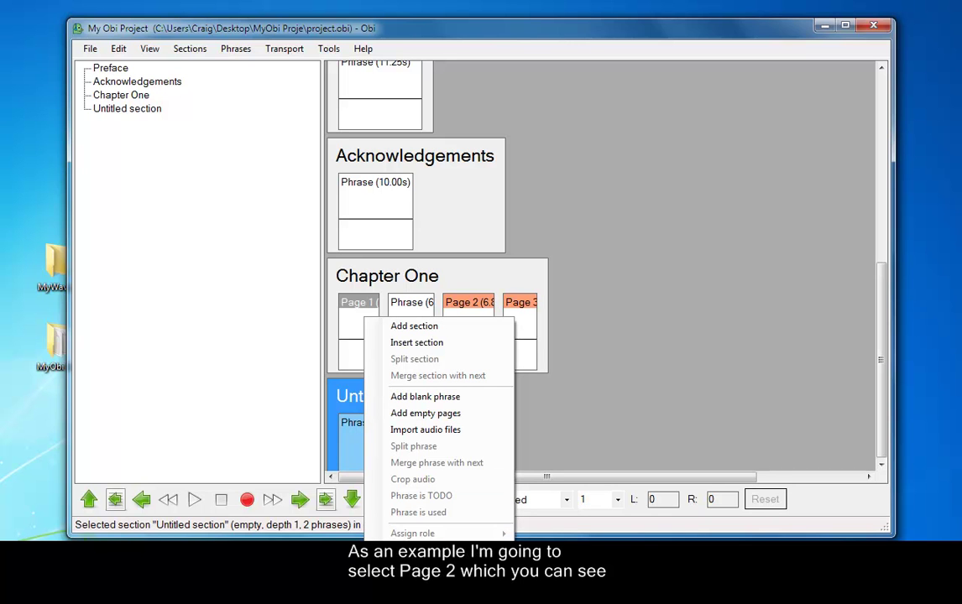
pyautogui.click(419, 554)
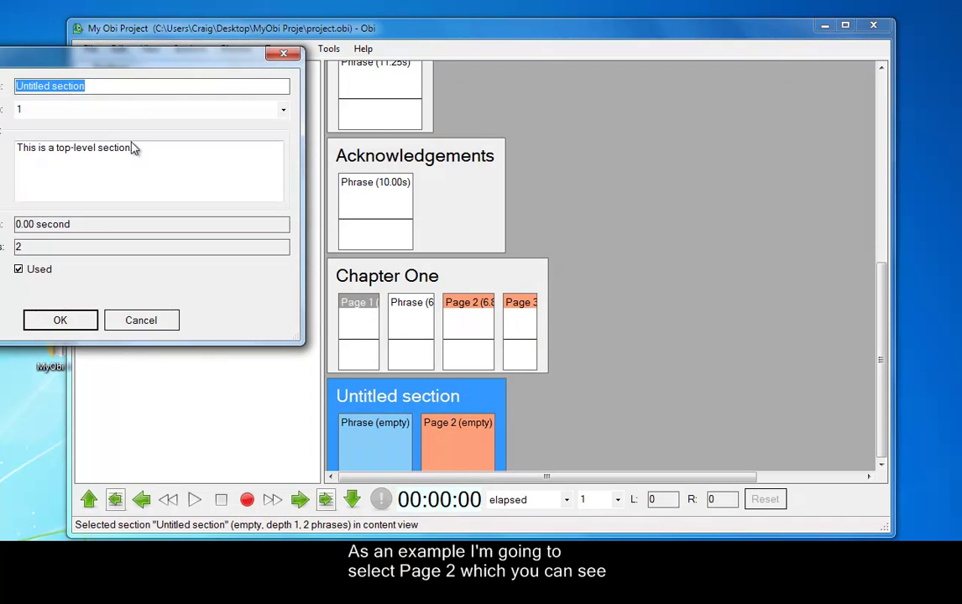
pyautogui.moveTo(144, 72); pyautogui.dragTo(308, 106)
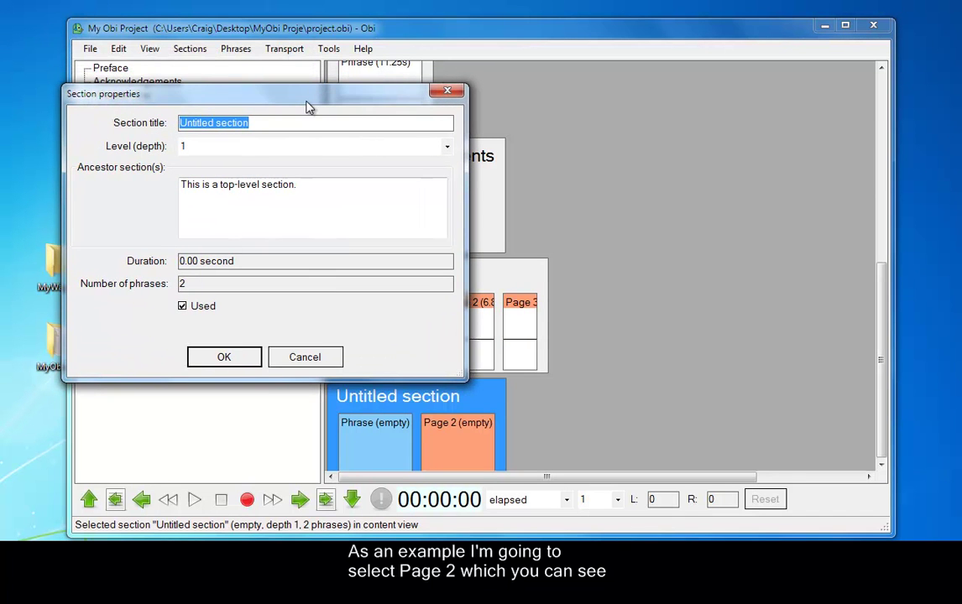
pyautogui.write('Chapter Two')
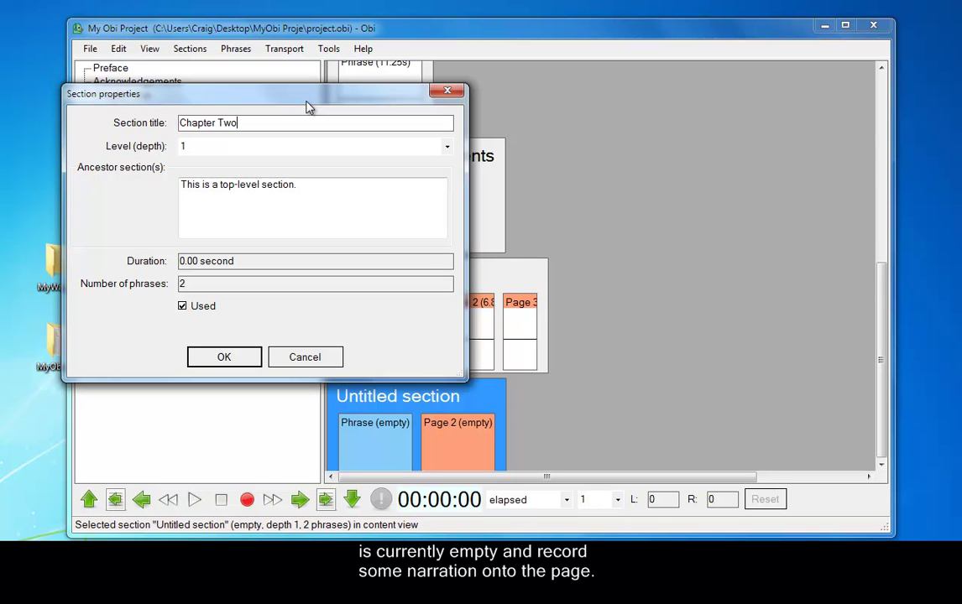
pyautogui.press('Return')
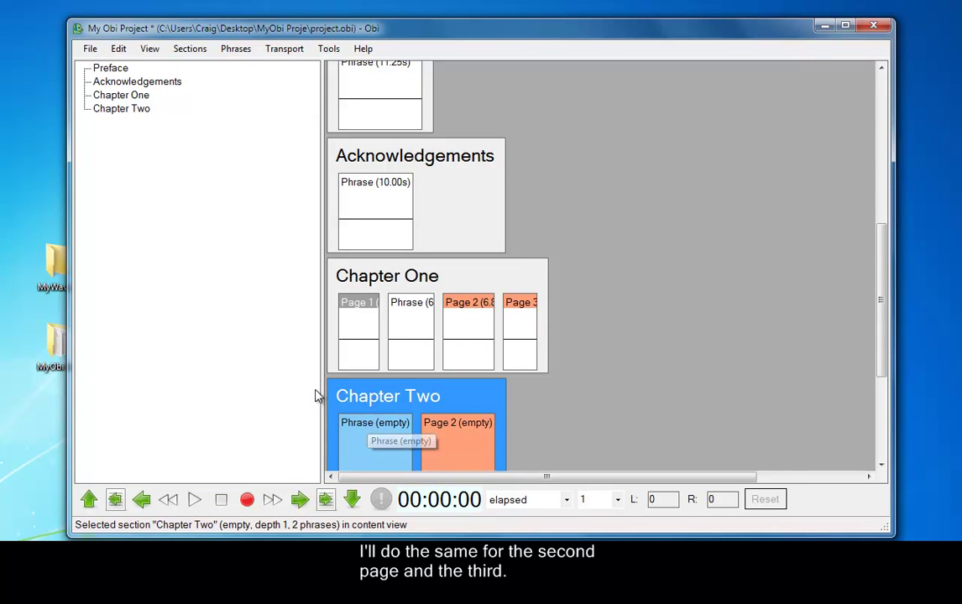
# Add a section titled "Chapter Three" after Chapter Two and give it one empty page
pyautogui.moveTo(878, 265); pyautogui.dragTo(877, 366)
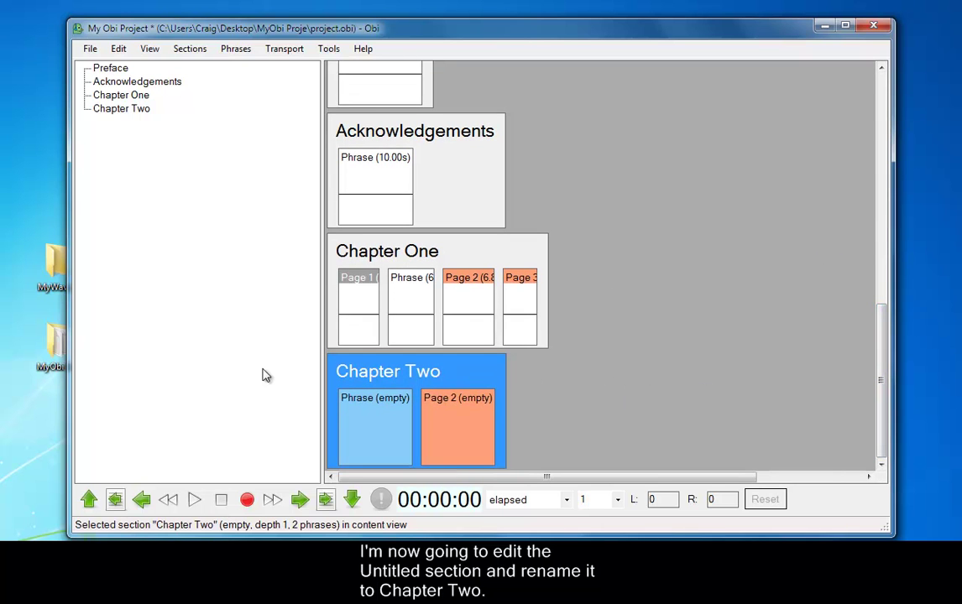
pyautogui.click(204, 52)
pyautogui.click(204, 69)
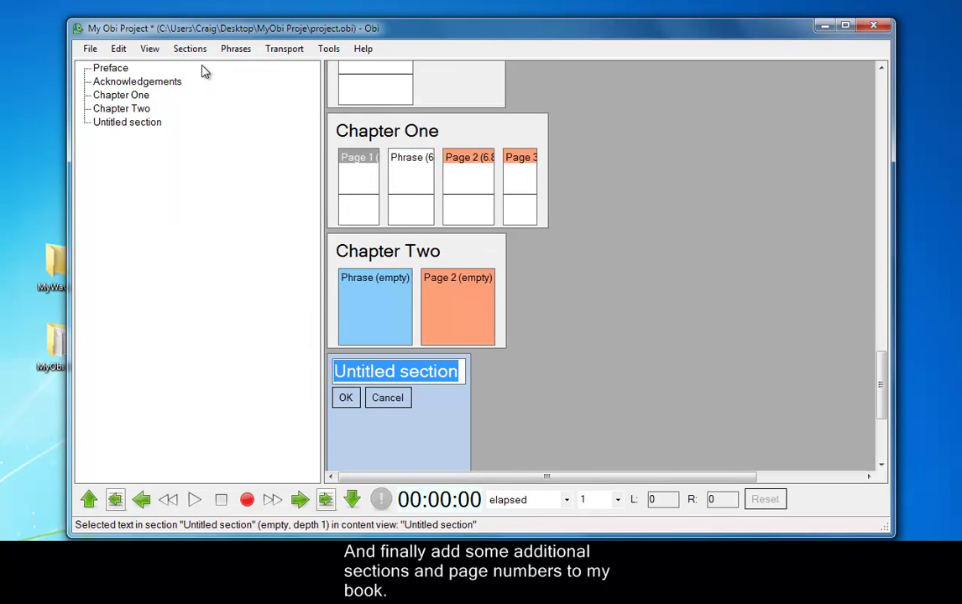
pyautogui.write('Chap')
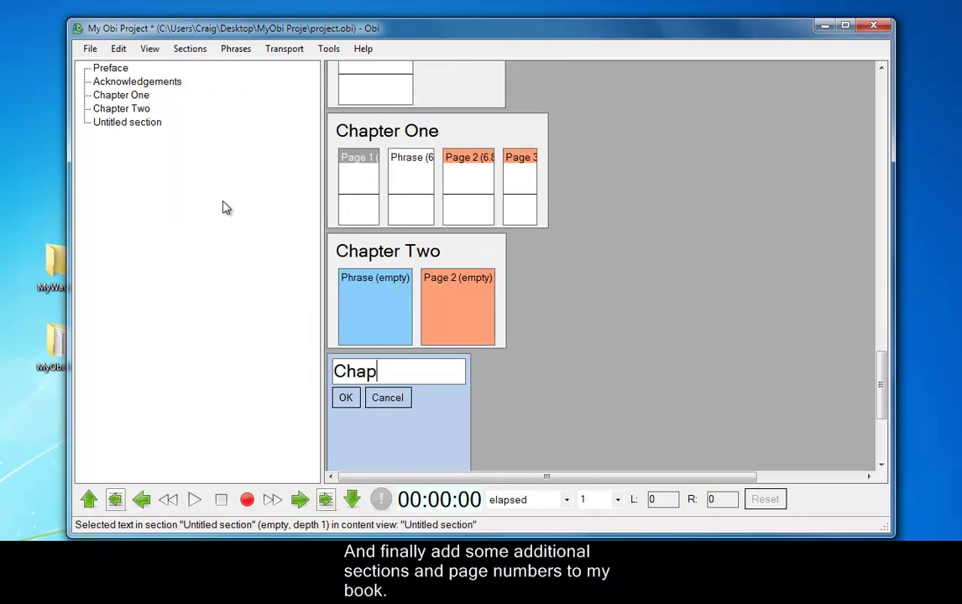
pyautogui.write('ter Three')
pyautogui.press('Return')
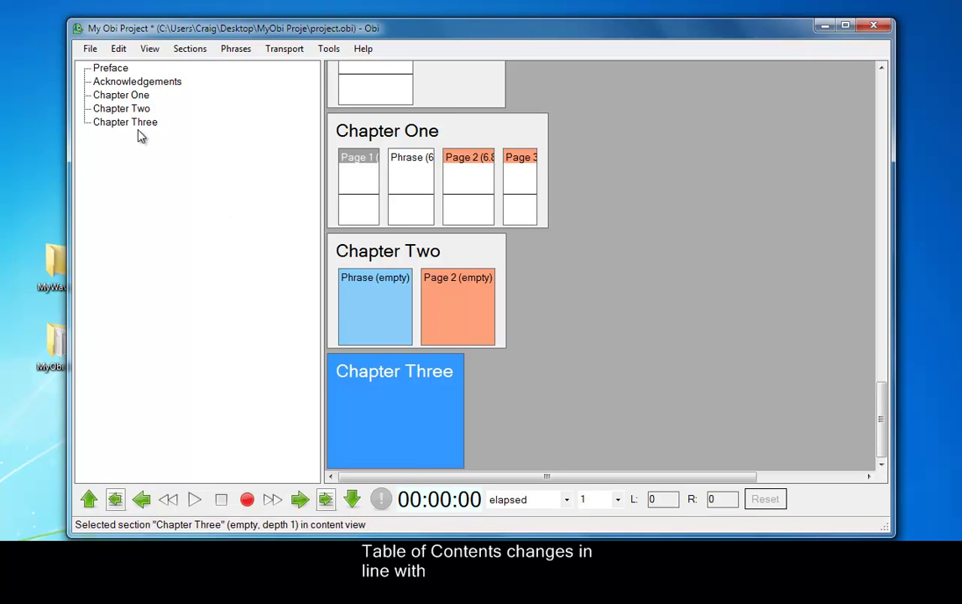
pyautogui.rightClick(400, 401)
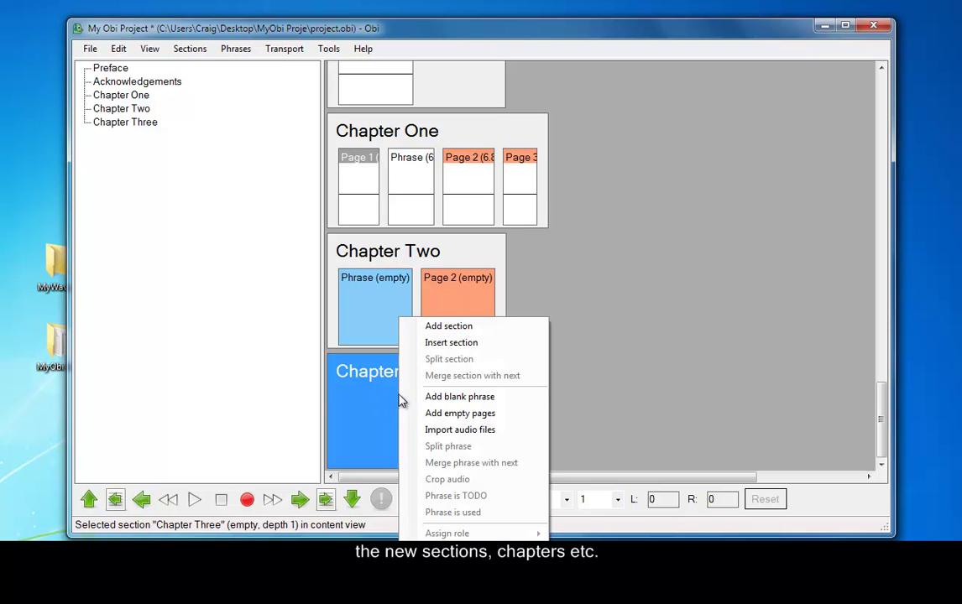
pyautogui.click(445, 414)
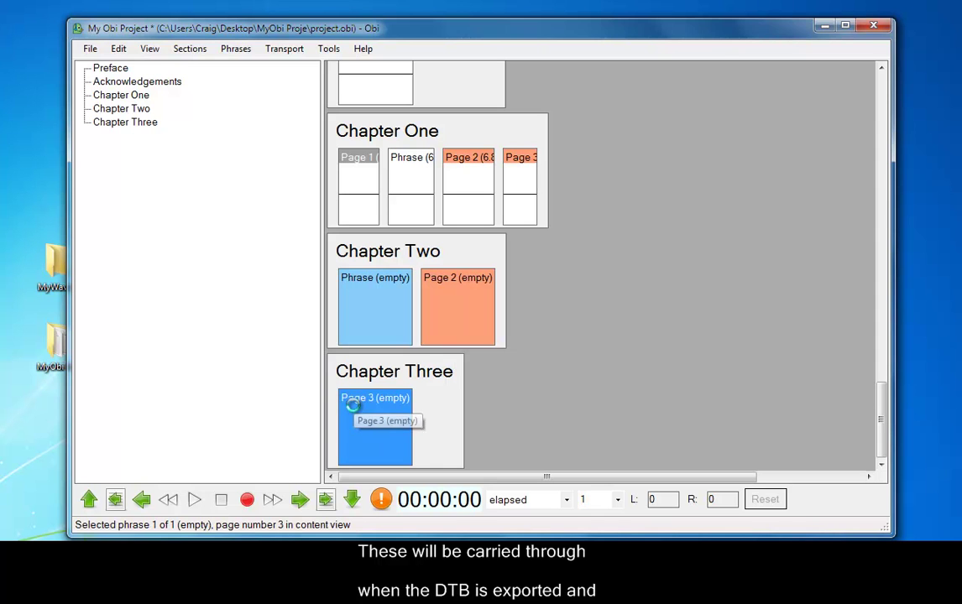
# Record about 10 seconds of narration into the empty phrase of Chapter Two
pyautogui.click(349, 298)
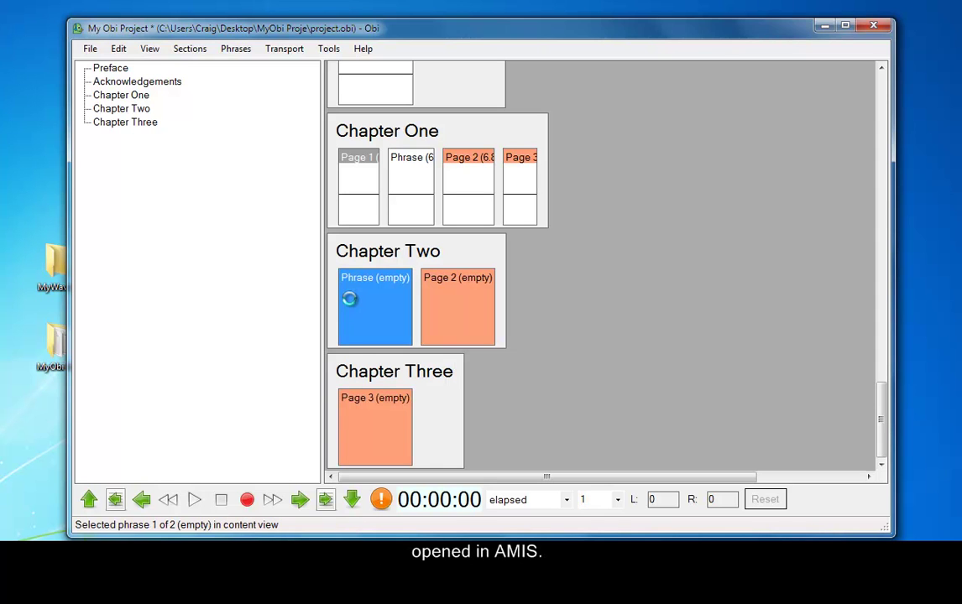
pyautogui.click(247, 500)
pyautogui.click(247, 500)
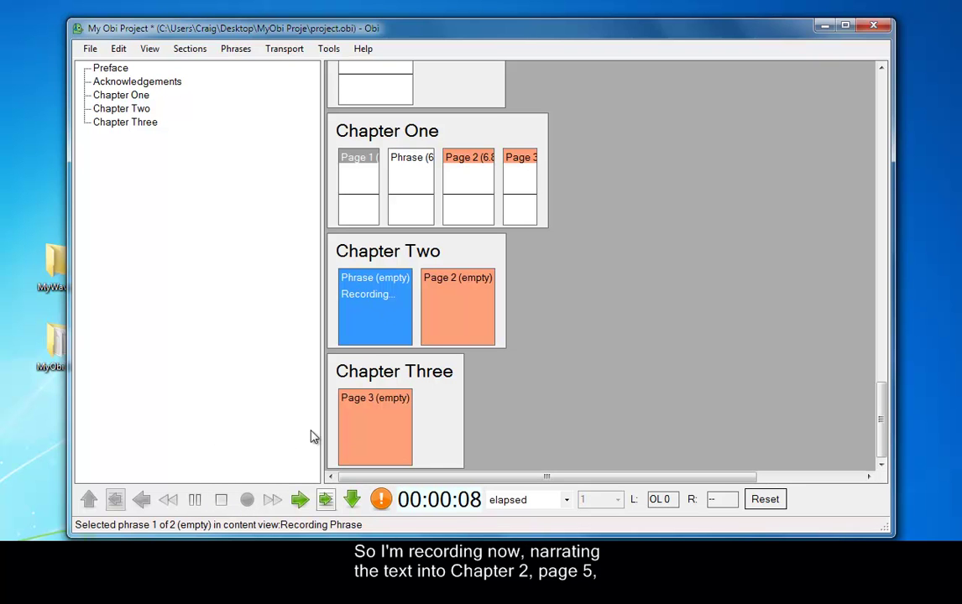
pyautogui.click(221, 500)
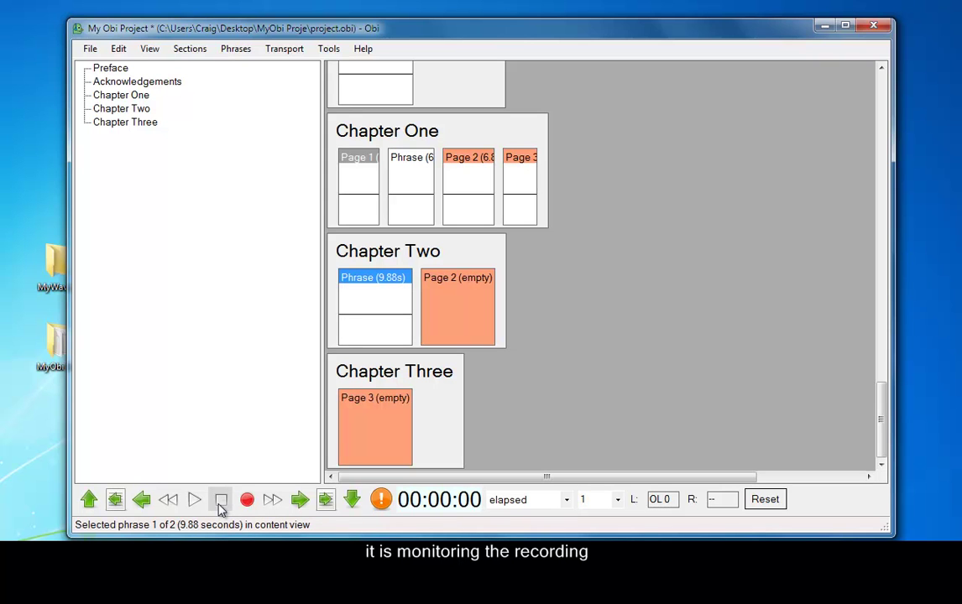
# Record about 7 seconds of narration onto the empty page 2 of Chapter Two
pyautogui.click(476, 318)
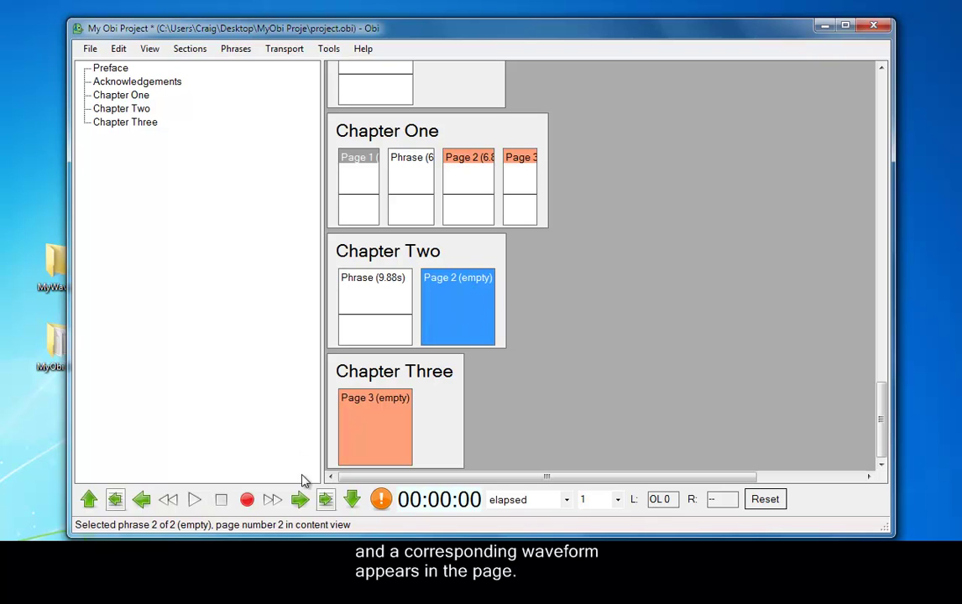
pyautogui.click(254, 502)
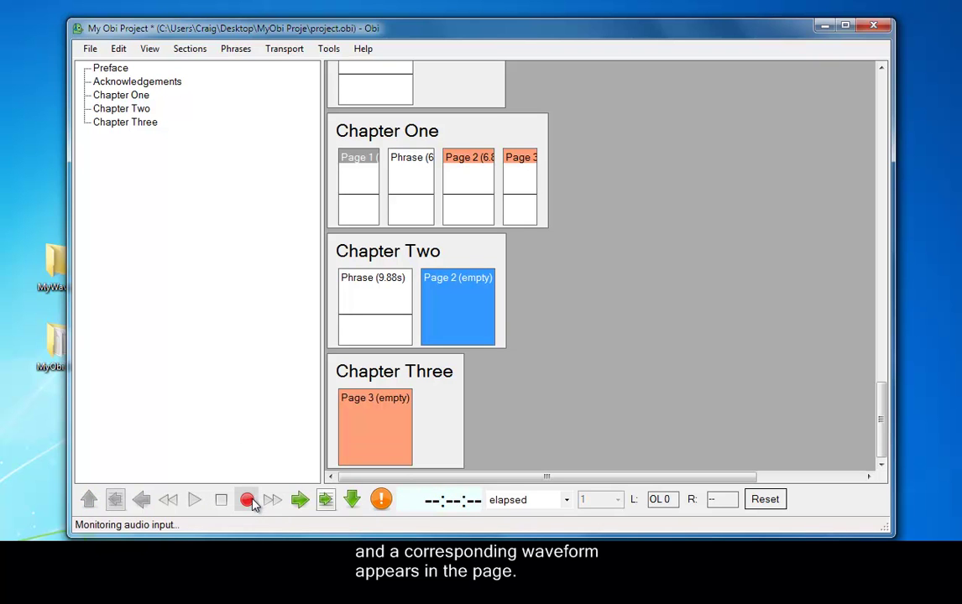
pyautogui.click(249, 500)
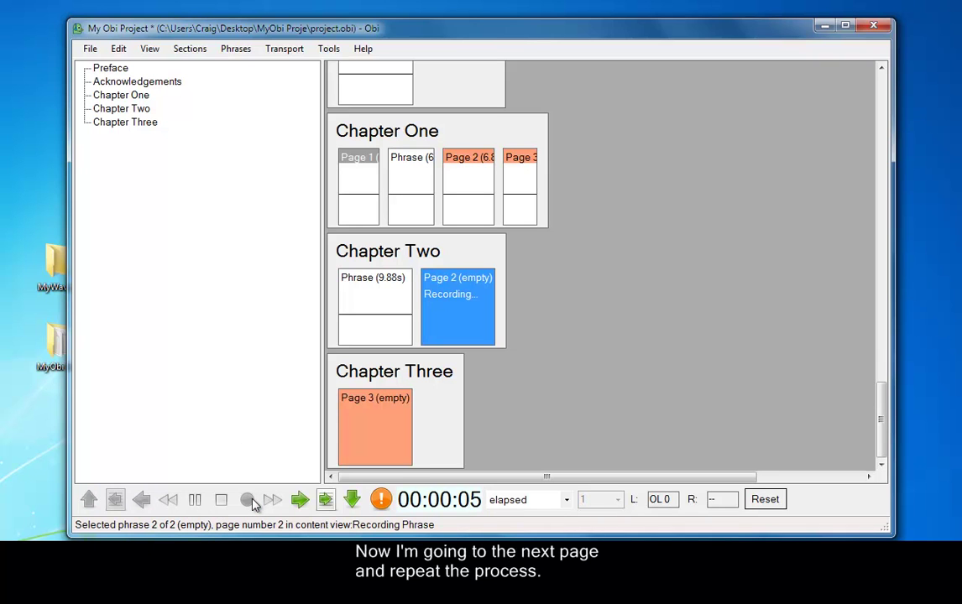
pyautogui.click(221, 501)
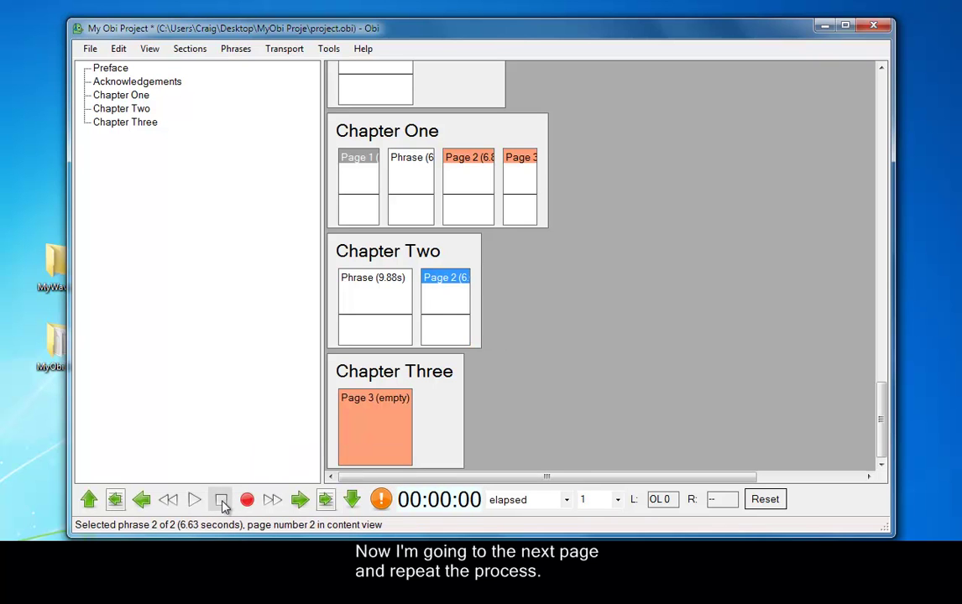
# Inspect the recorded audio on Chapter Two's page 2 at different points
pyautogui.click(431, 317)
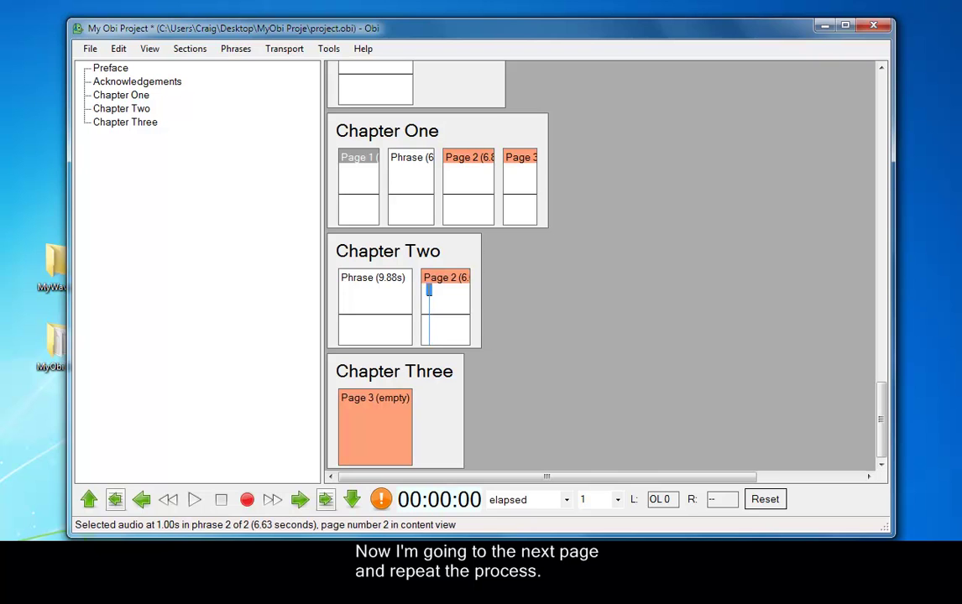
pyautogui.moveTo(428, 318); pyautogui.dragTo(460, 317)
pyautogui.click(457, 291)
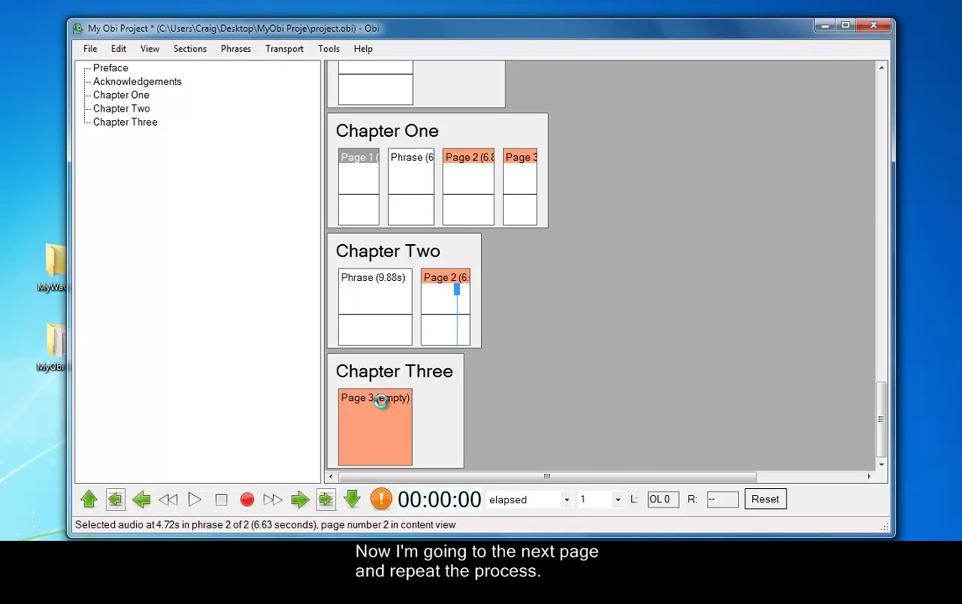
# Save the project to a new location in the folder "MyObi Proje copy", saving the pending changes first
pyautogui.click(90, 51)
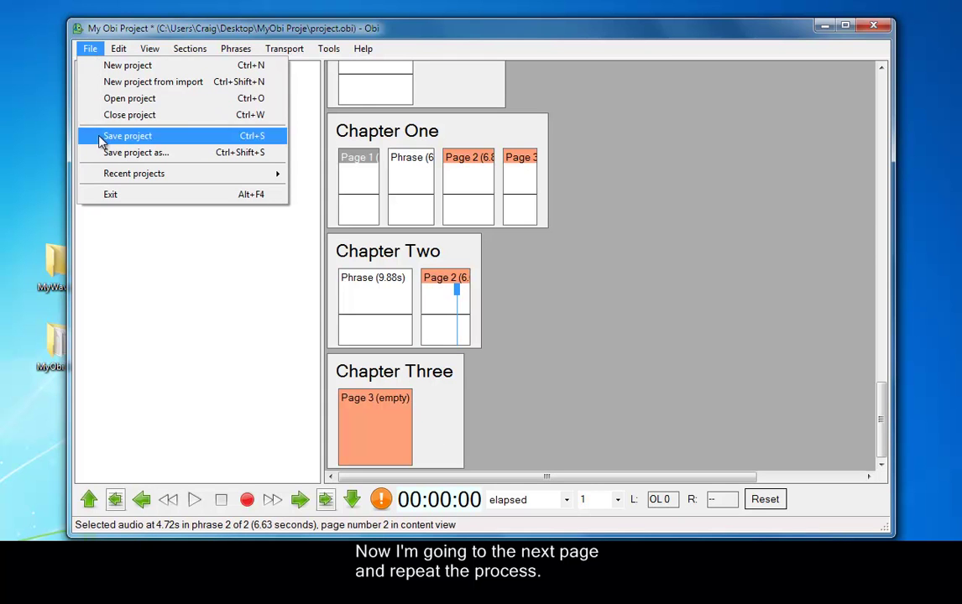
pyautogui.click(115, 156)
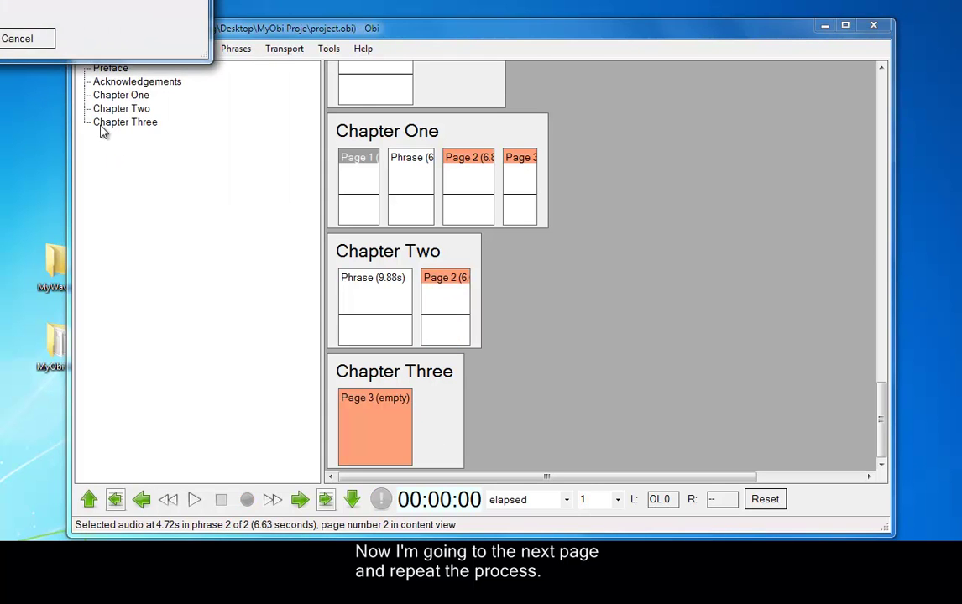
pyautogui.moveTo(79, 0); pyautogui.dragTo(440, 150)
pyautogui.click(315, 274)
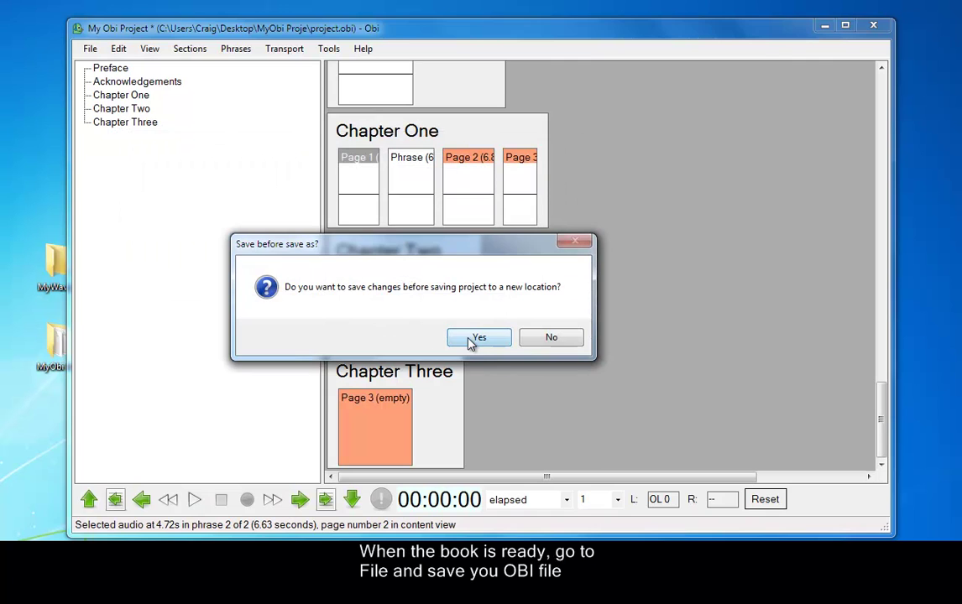
pyautogui.click(474, 340)
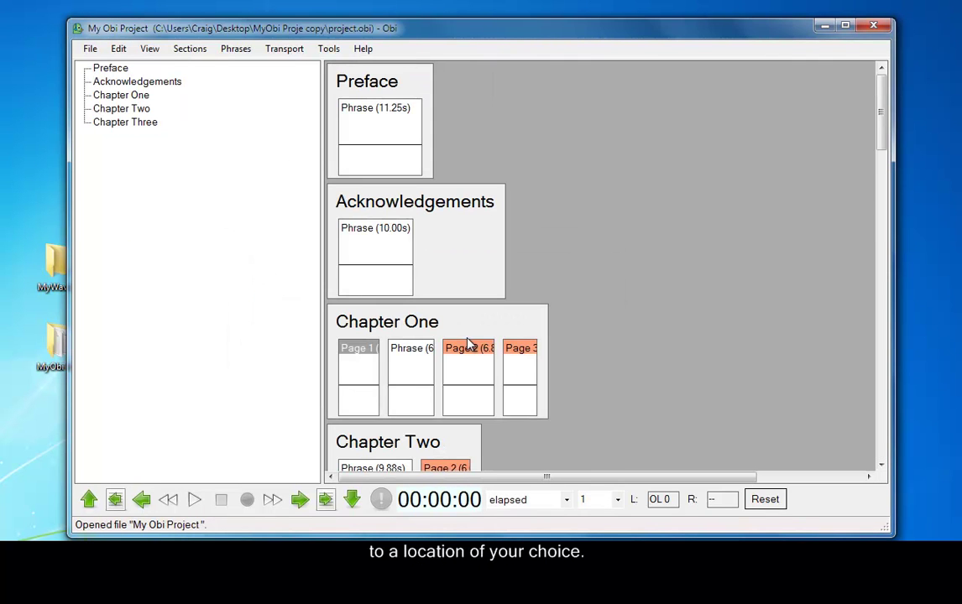
# Export the project in DAISY format
pyautogui.click(288, 52)
pyautogui.moveTo(331, 55)
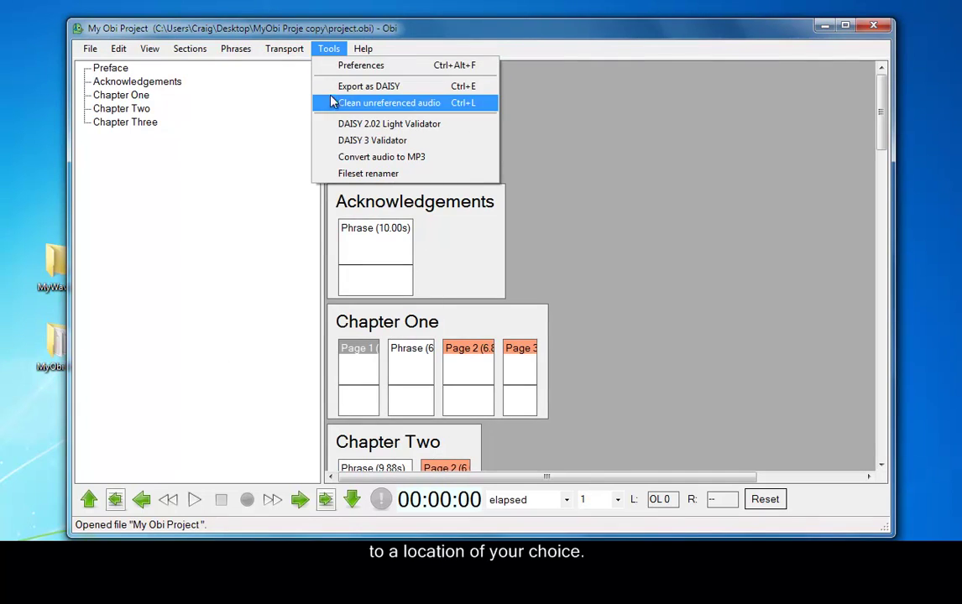
pyautogui.click(301, 88)
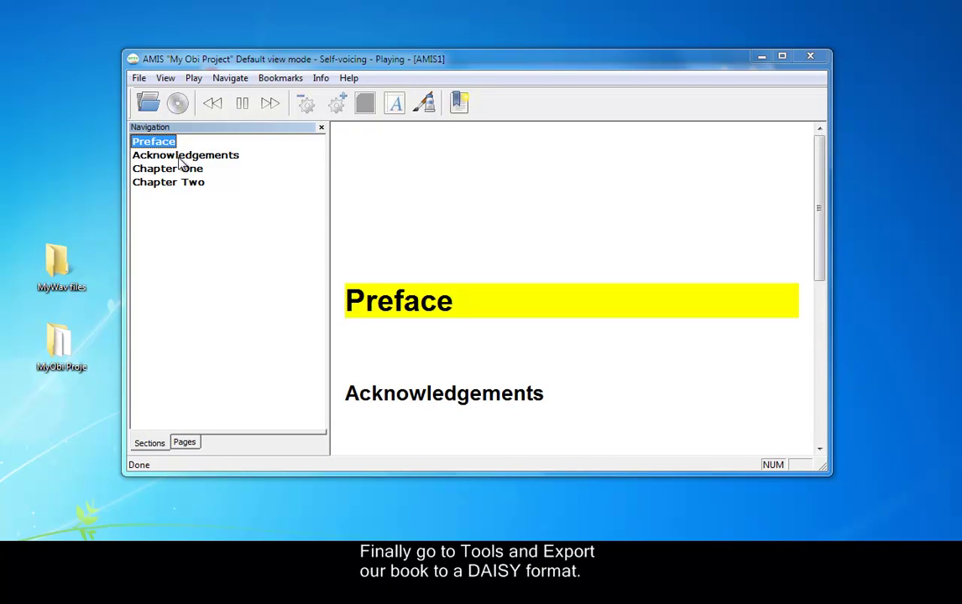
# In AMIS, go through the book's Acknowledgements, Chapter One and Chapter Two sections
pyautogui.click(179, 158)
pyautogui.click(172, 169)
pyautogui.click(166, 182)
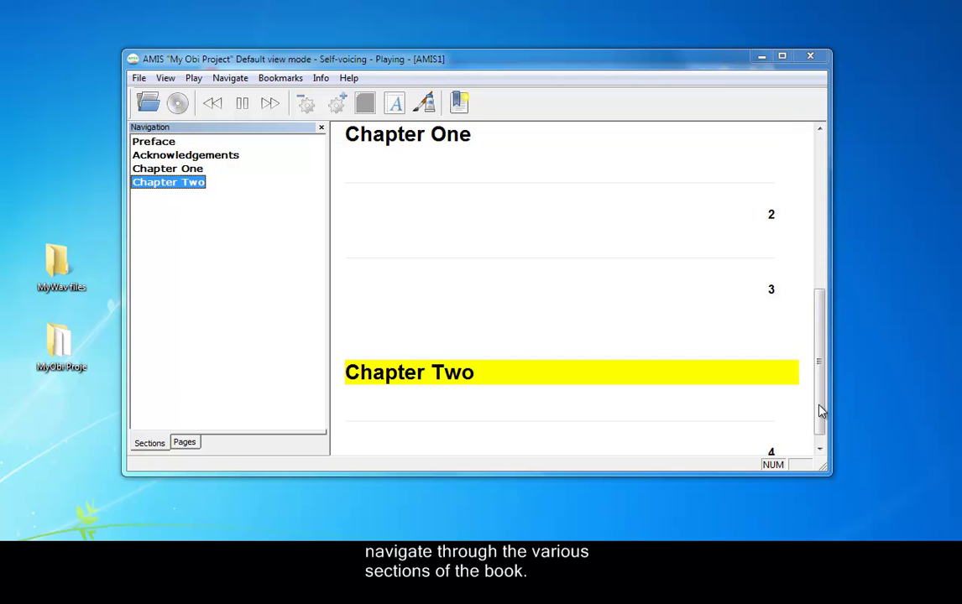